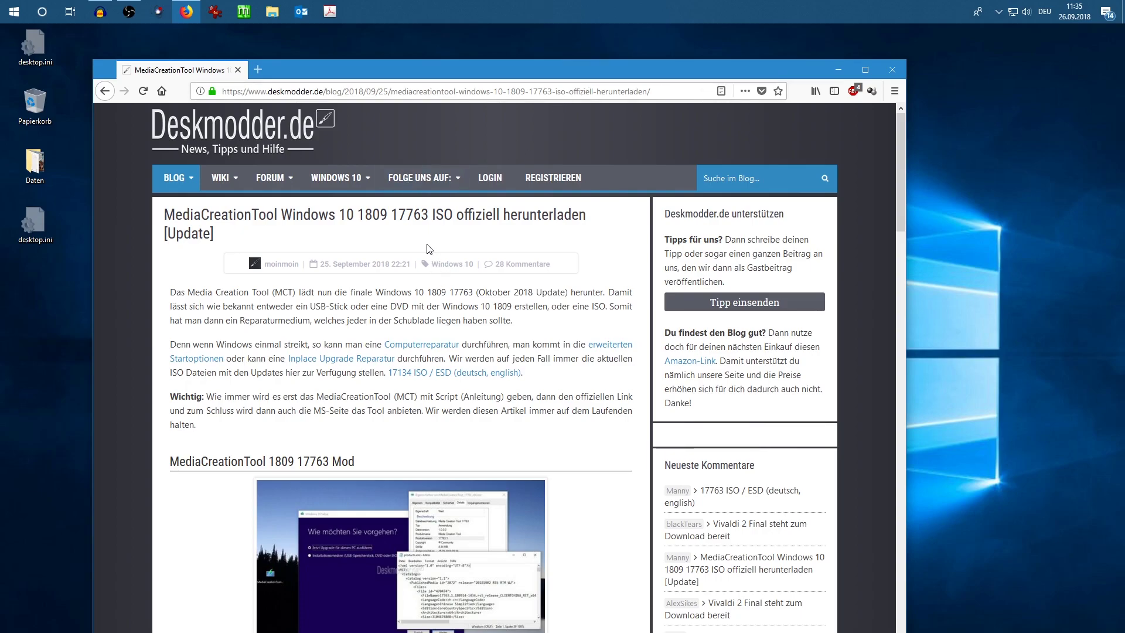
Download the MediaCreationTool_17763_x64 archive from the article and open it directly with Windows-Explorer.
scroll(429, 249, "down", 3)
scroll(430, 246, "down", 3)
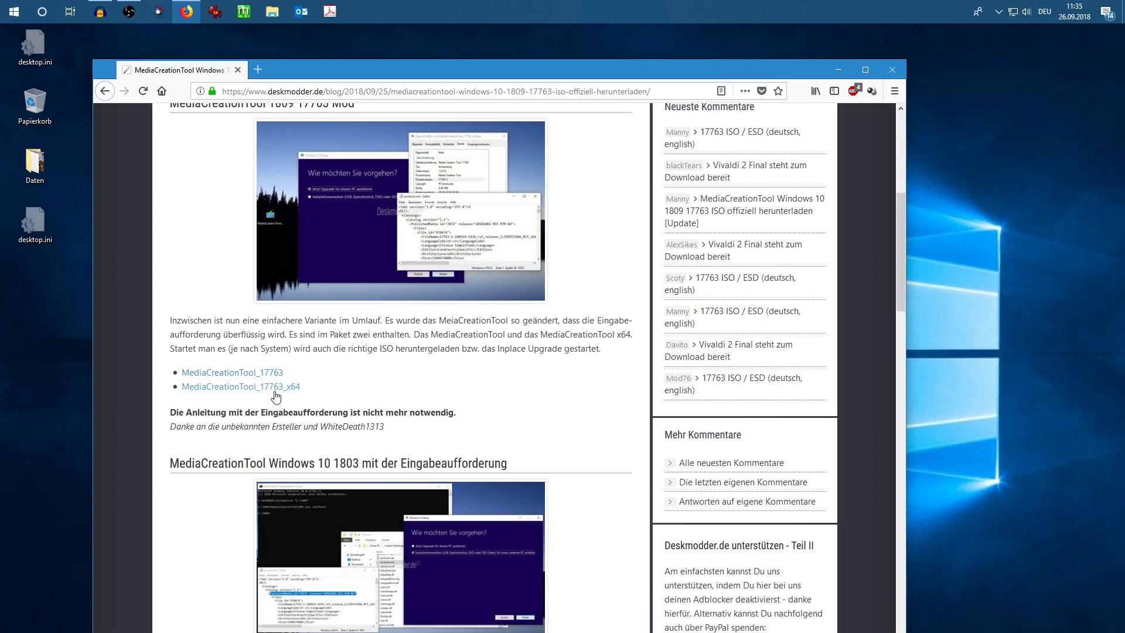
left_click(246, 391)
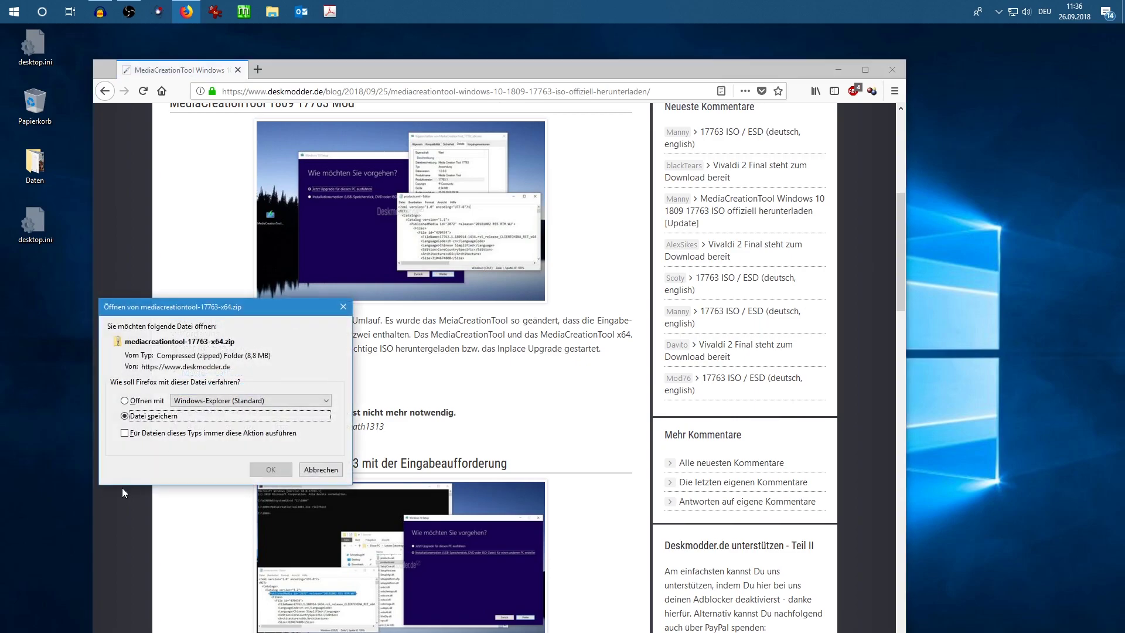
left_click(152, 405)
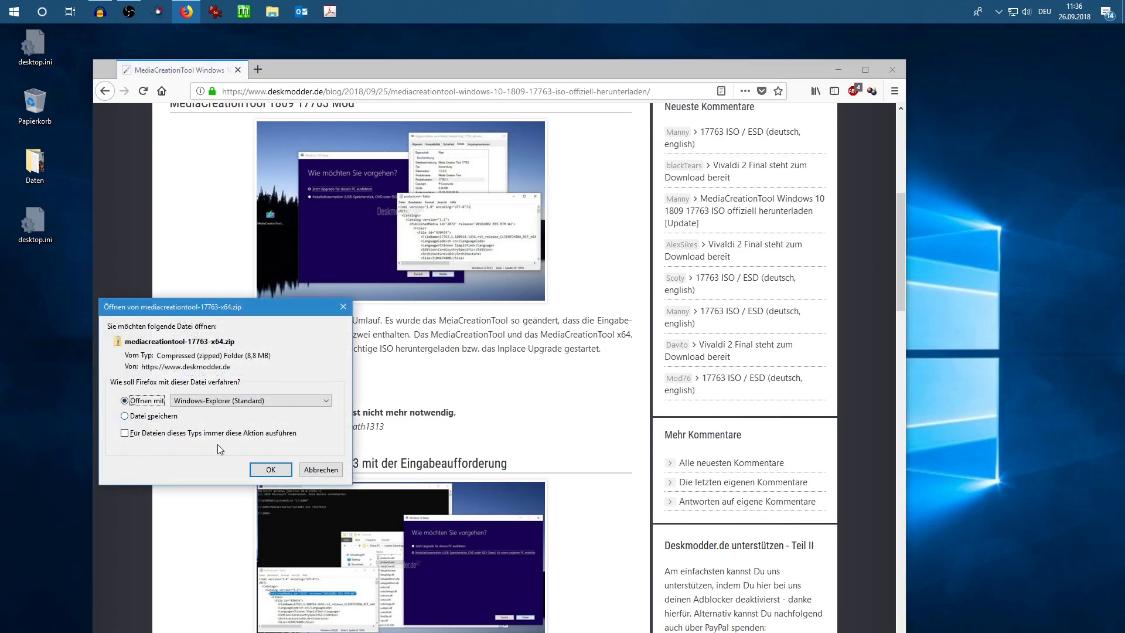
left_click(269, 470)
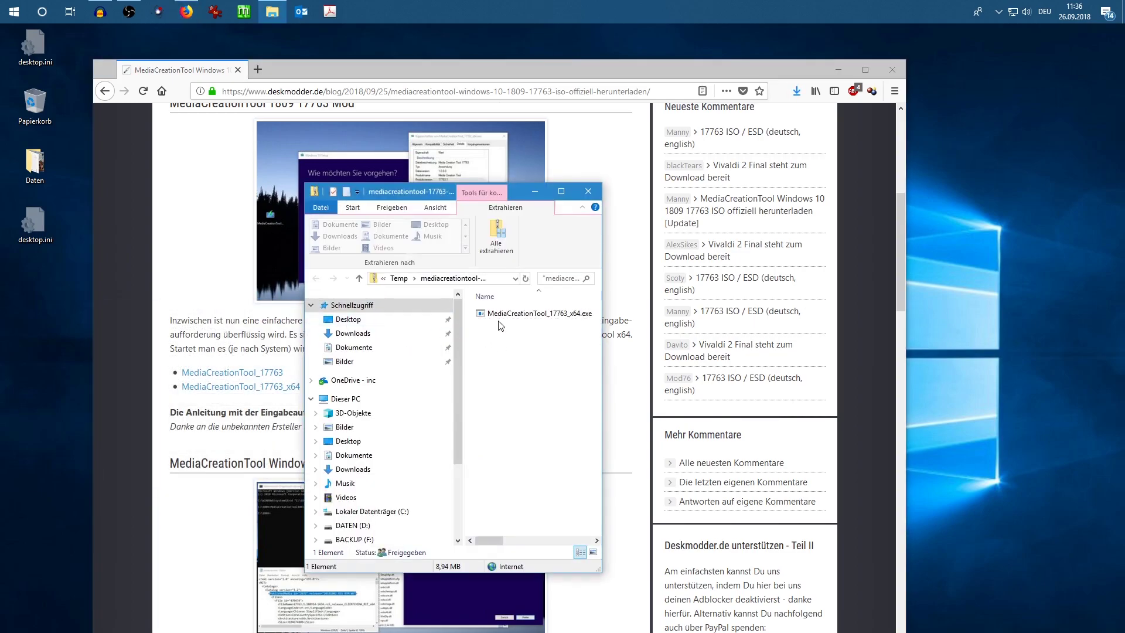
Copy MediaCreationTool_17763_x64.exe from the archive onto the desktop, and close the archive and browser windows.
left_click(506, 315)
left_click_drag(88, 372, 42, 387)
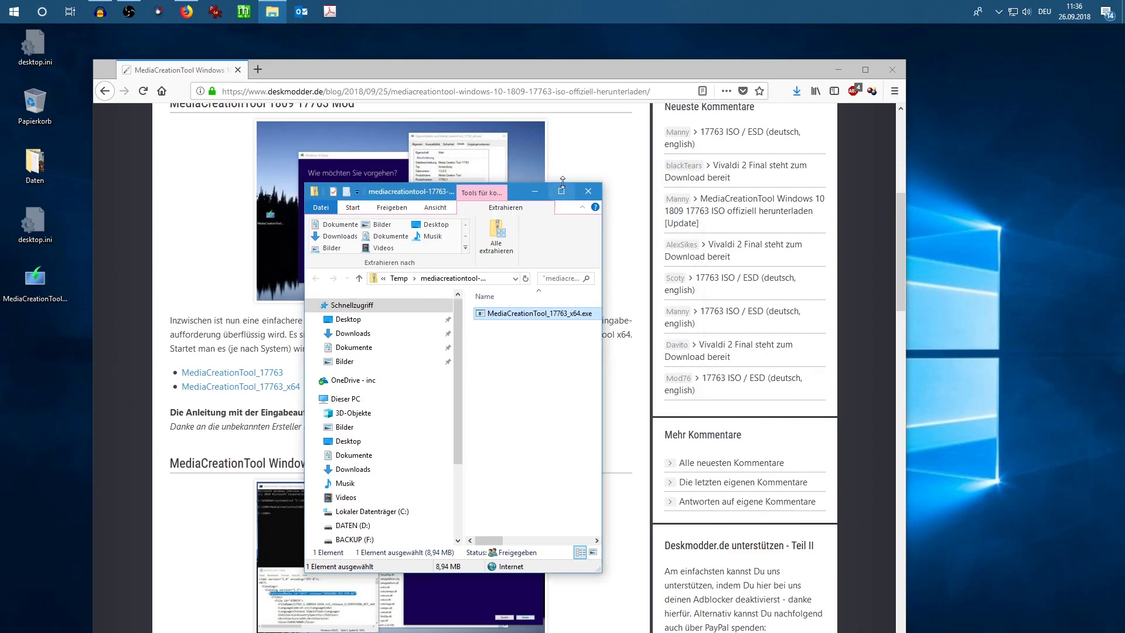
left_click(588, 191)
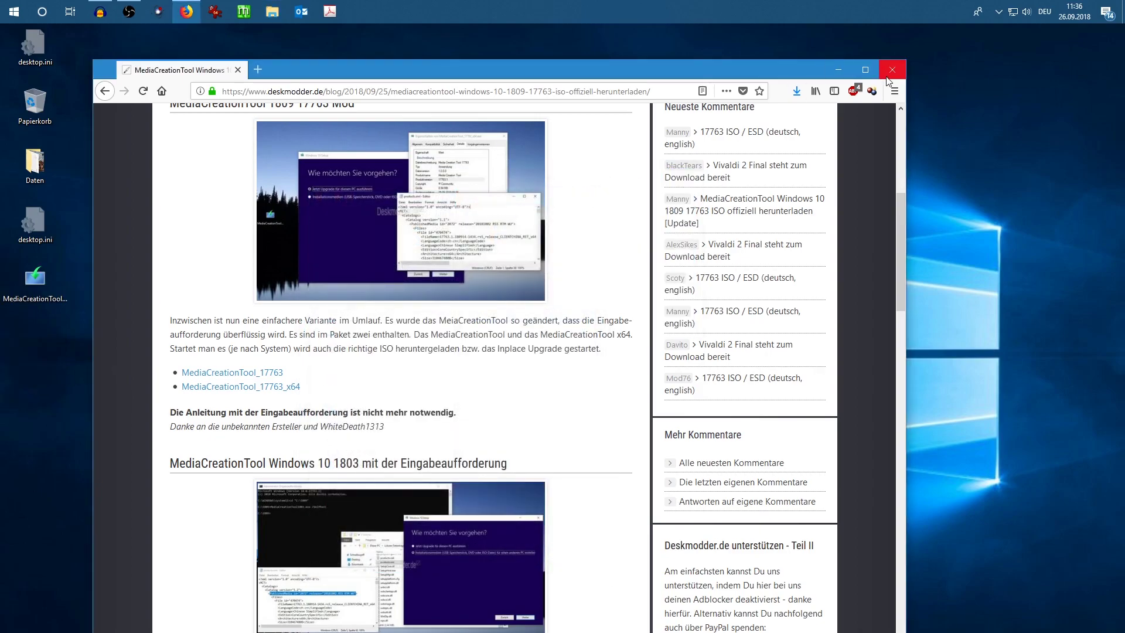
left_click(890, 73)
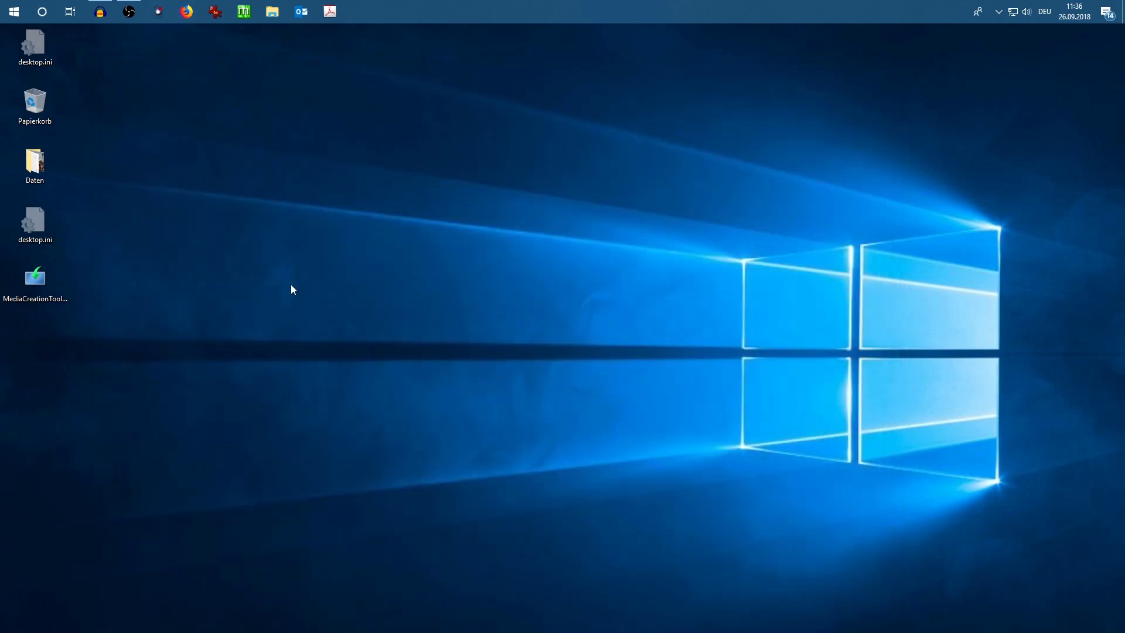
Run MediaCreationTool_17763_x64.exe from the desktop with permission to make changes, and accept the licence terms.
double_click(33, 285)
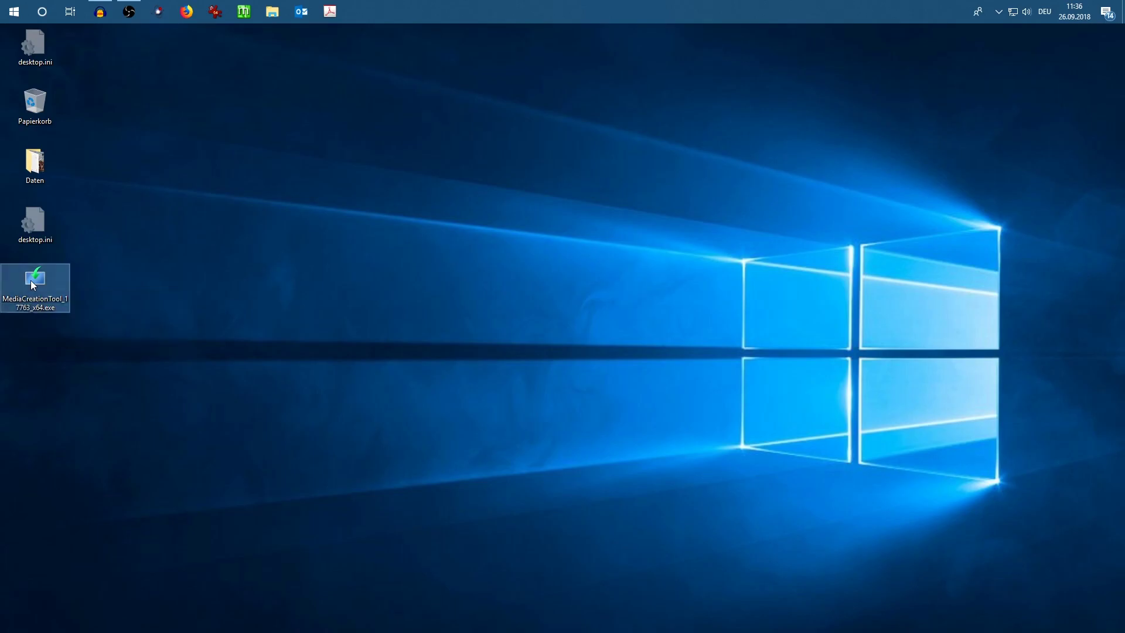
left_click(579, 342)
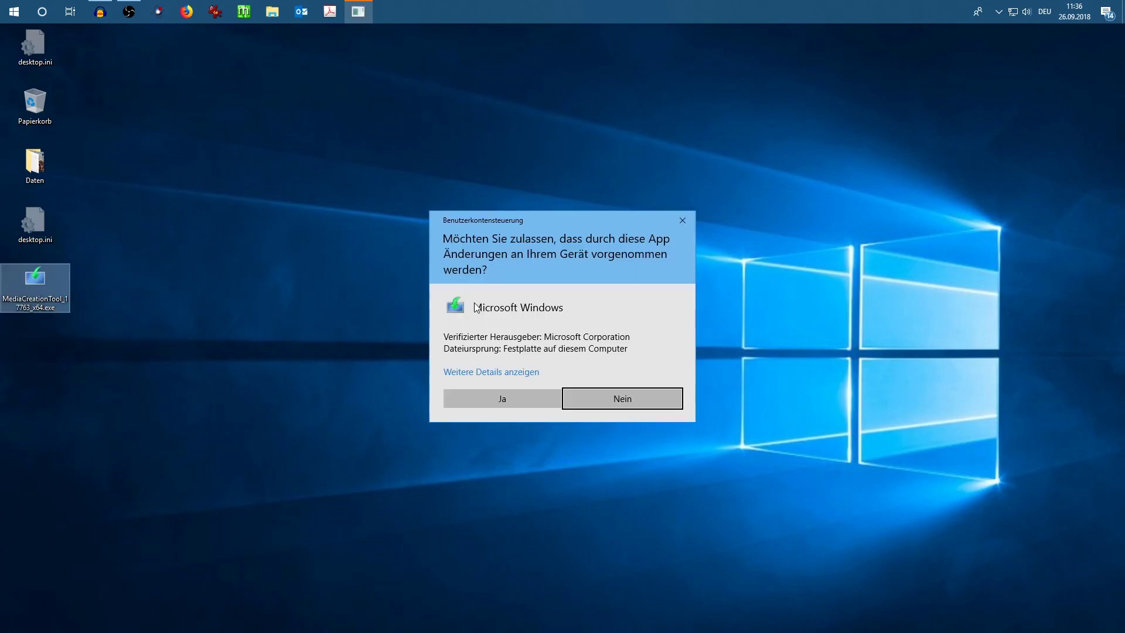
left_click(506, 396)
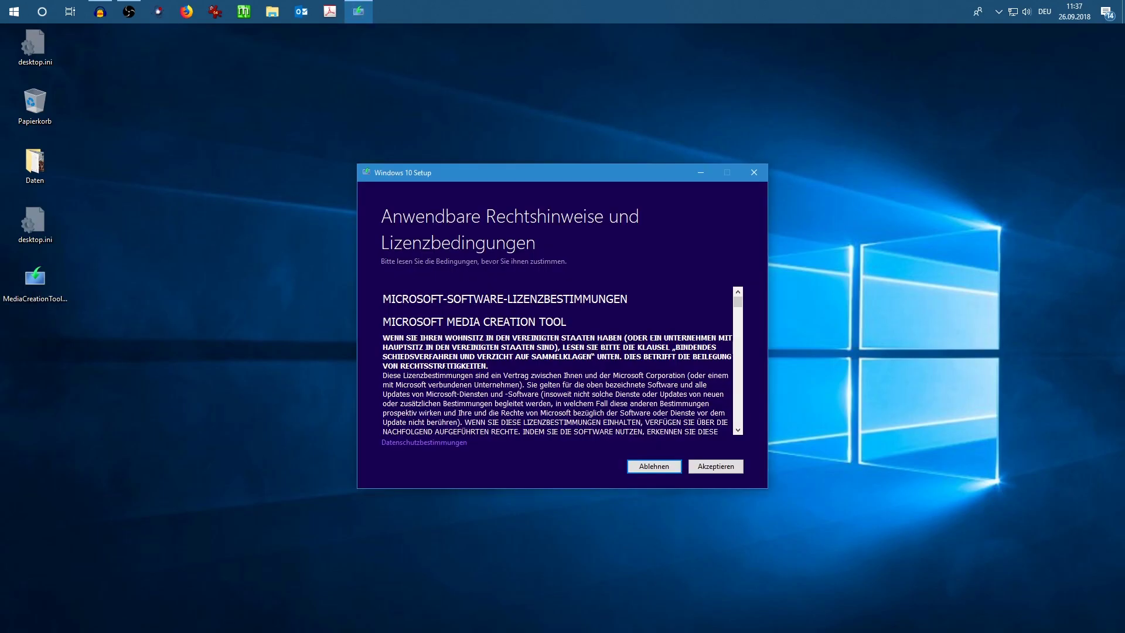
left_click(717, 468)
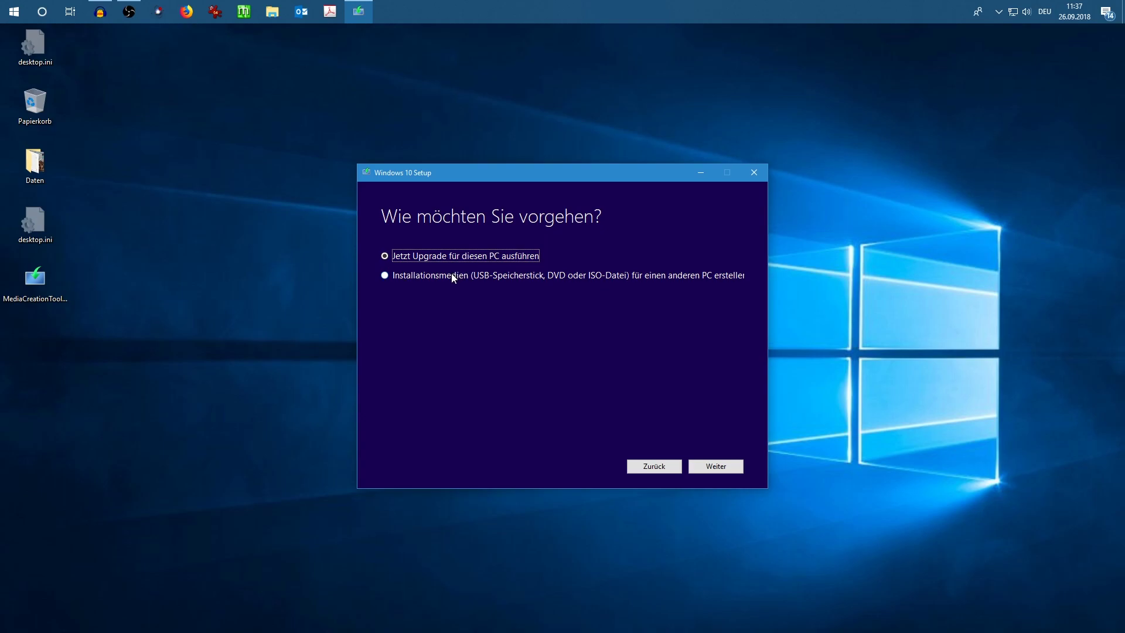
Choose to create installation media for another PC, and turn off the recommended options for this PC.
left_click(416, 279)
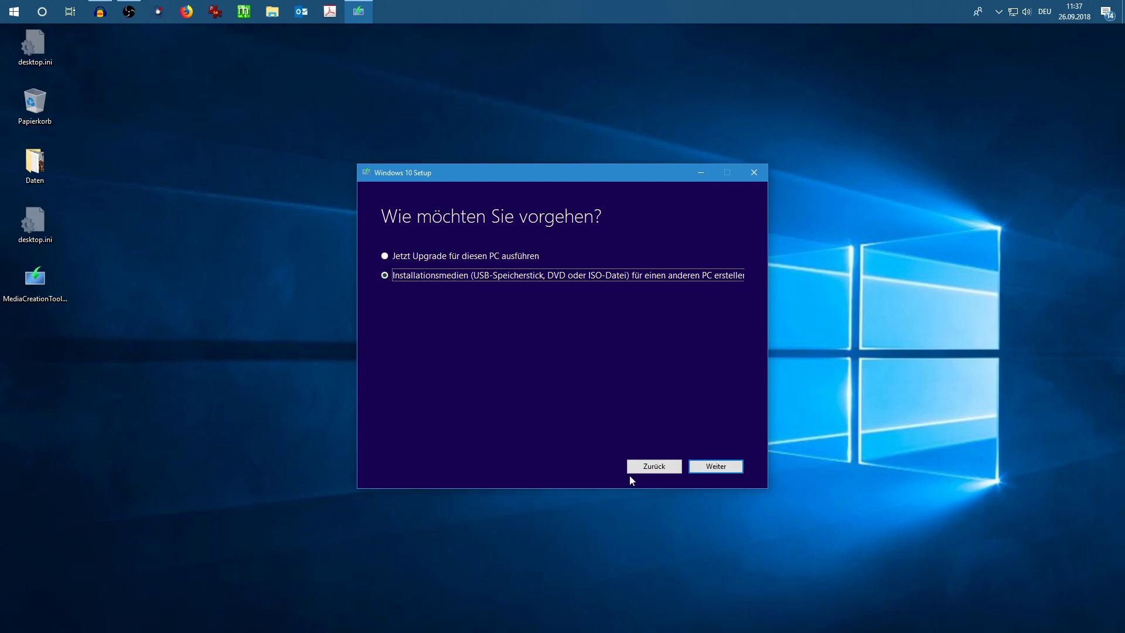
left_click(710, 465)
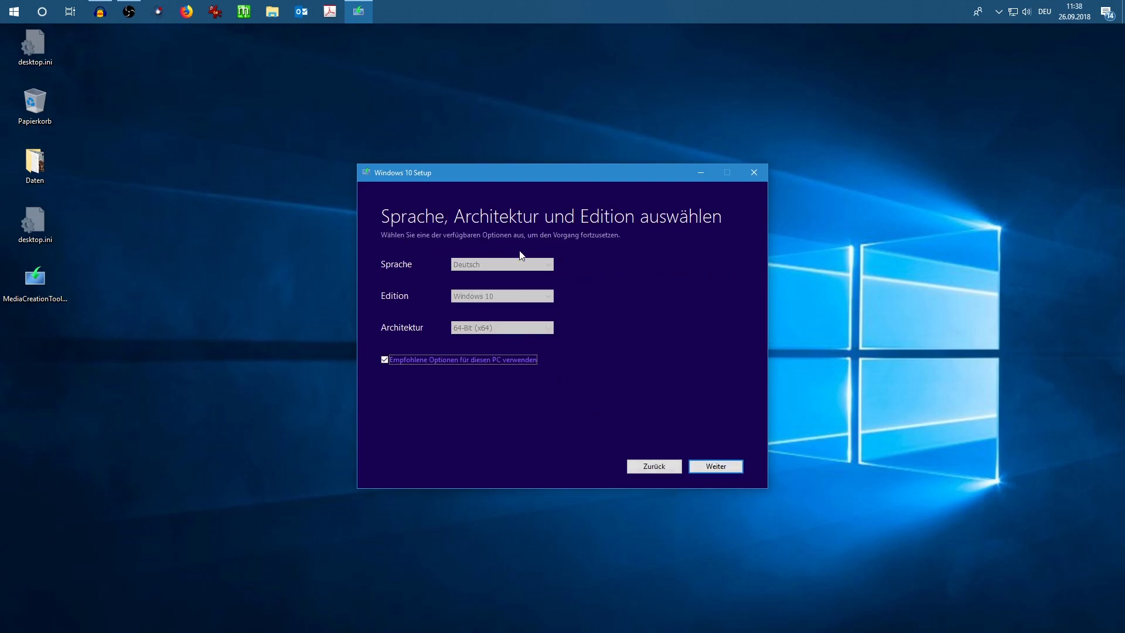
left_click(428, 362)
left_click(388, 361)
left_click(387, 360)
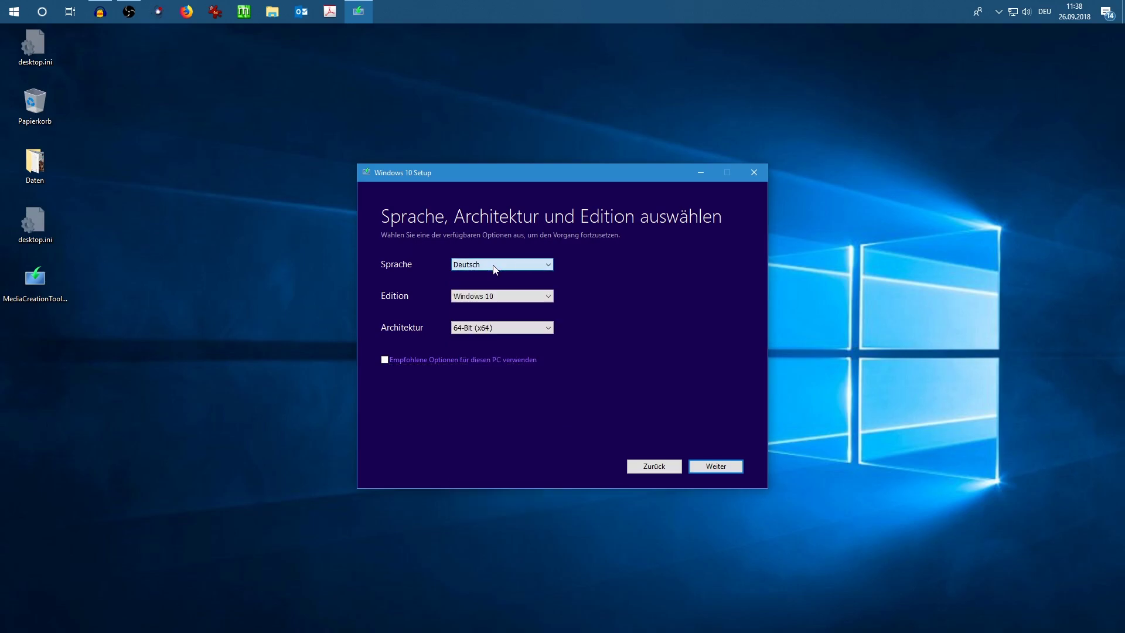
Select the 64-Bit (x64) architecture for Windows 10 in Deutsch and accept the notice about matching editions.
left_click(496, 296)
left_click(496, 296)
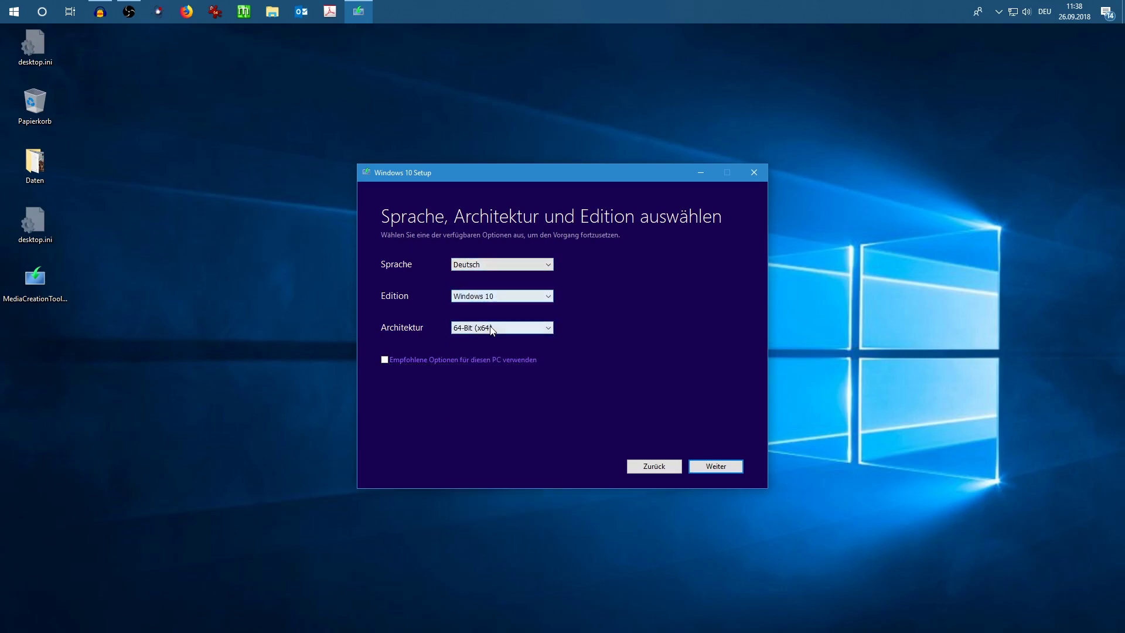
left_click(492, 329)
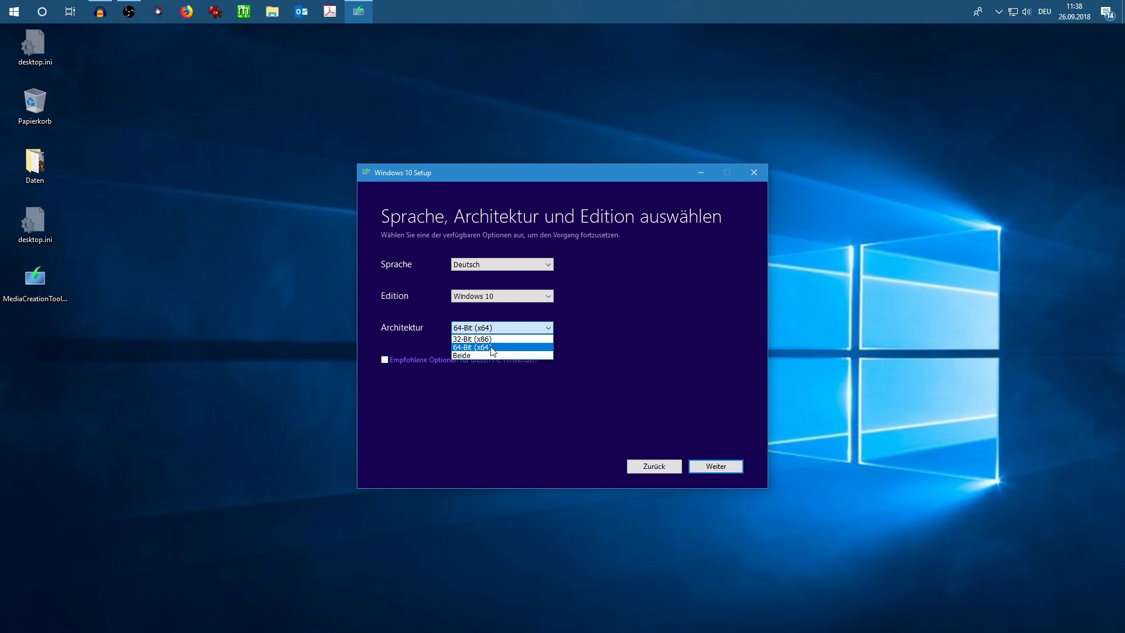
left_click(493, 351)
left_click(494, 328)
left_click(486, 350)
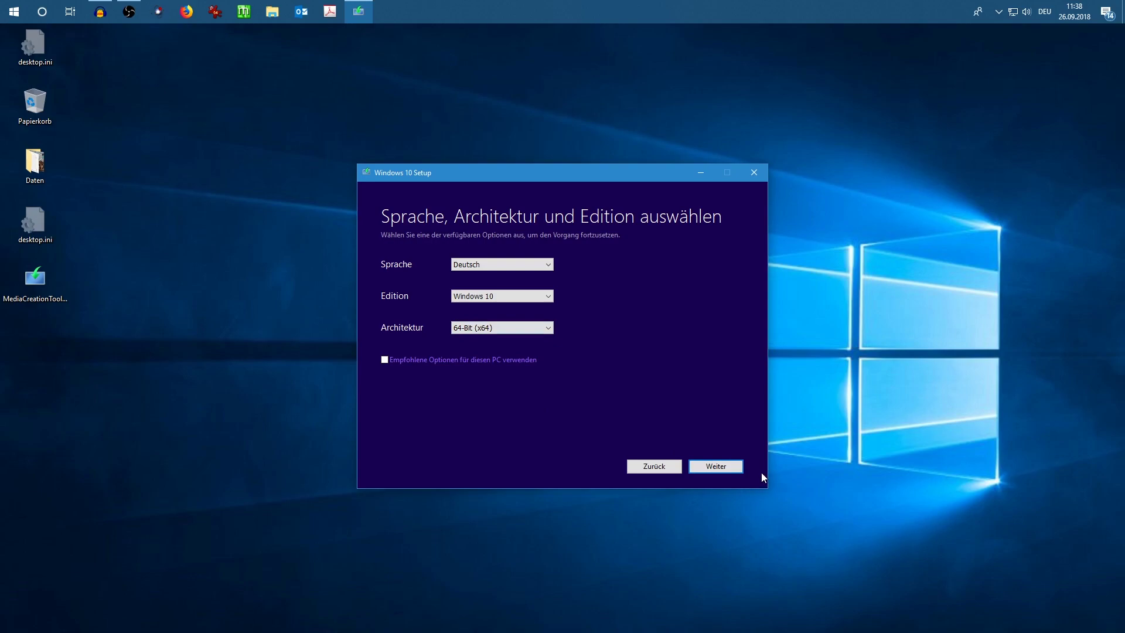
left_click(724, 467)
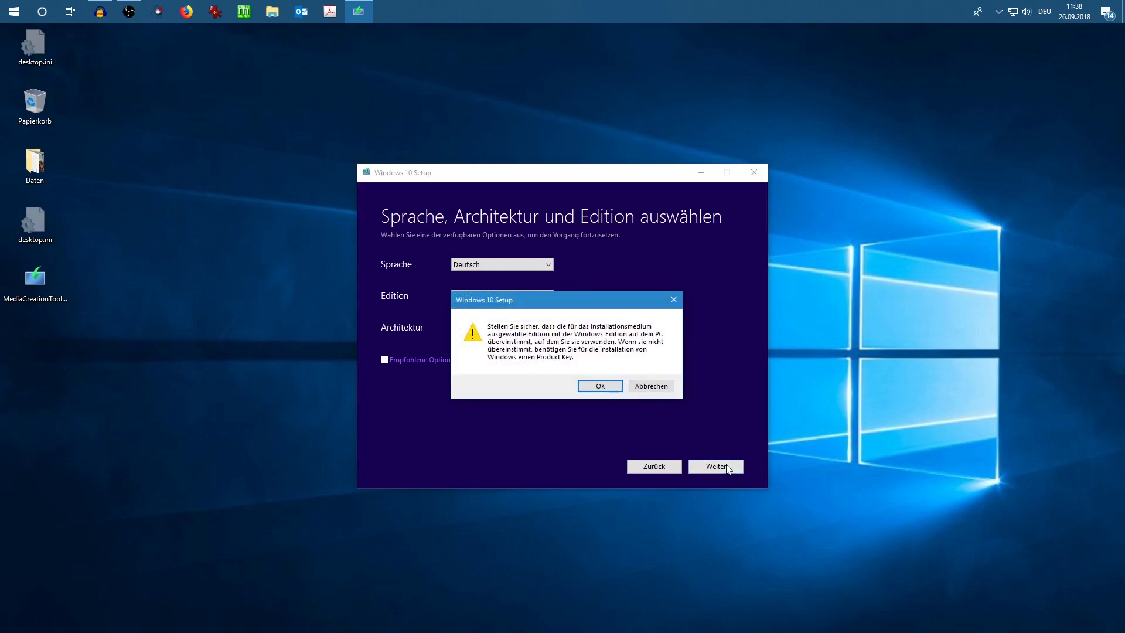
left_click(613, 388)
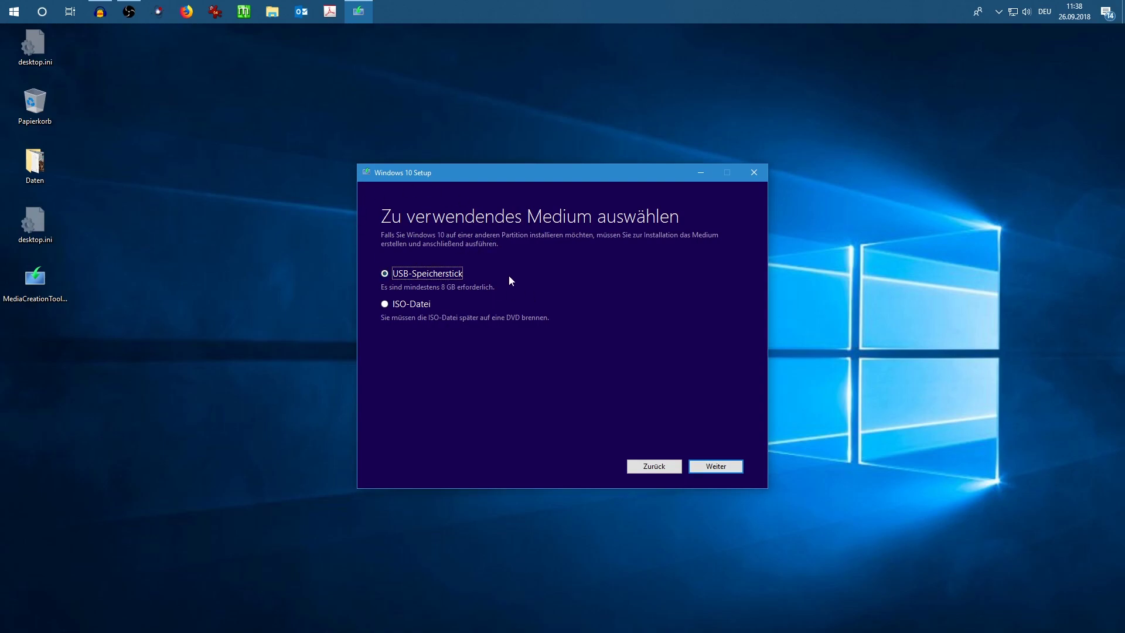
Choose ISO-Datei as the medium and save it as Windows.iso on the Desktop.
left_click(412, 307)
left_click(421, 278)
left_click(421, 305)
left_click(715, 466)
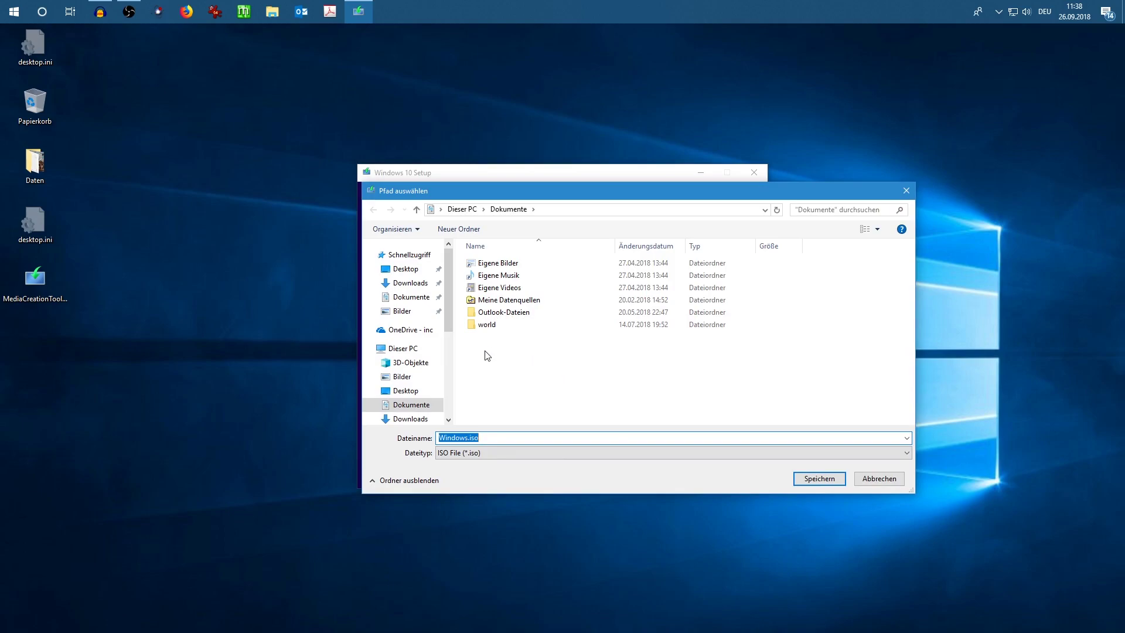
left_click(407, 269)
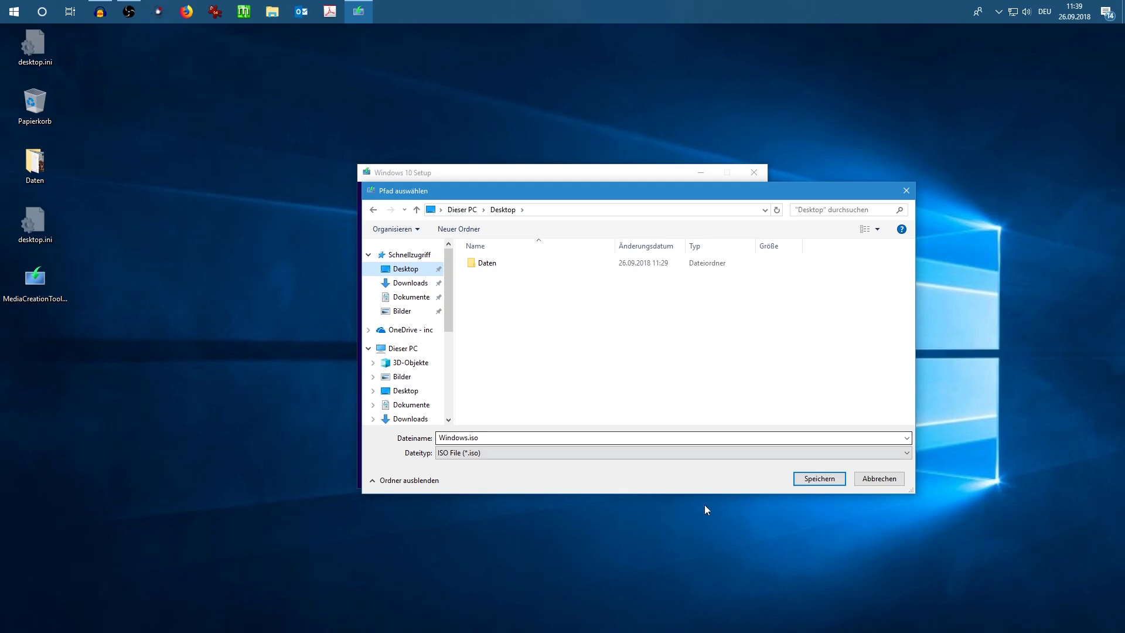
left_click(818, 480)
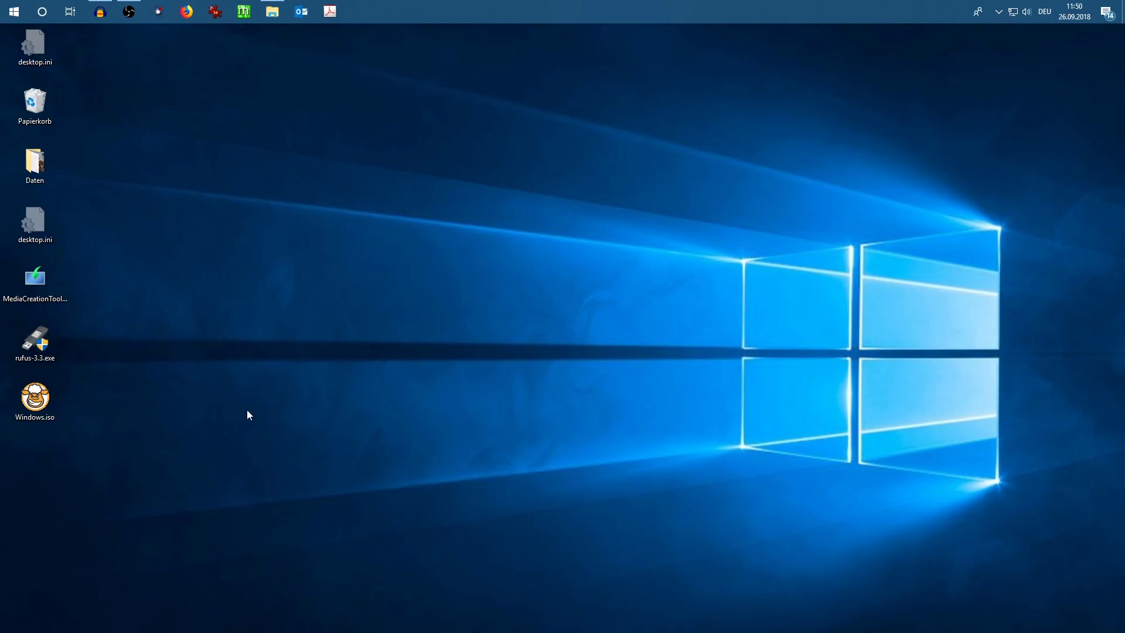
Run rufus-3.3.exe from the desktop and allow it to make changes to the device.
mouse_move(55, 346)
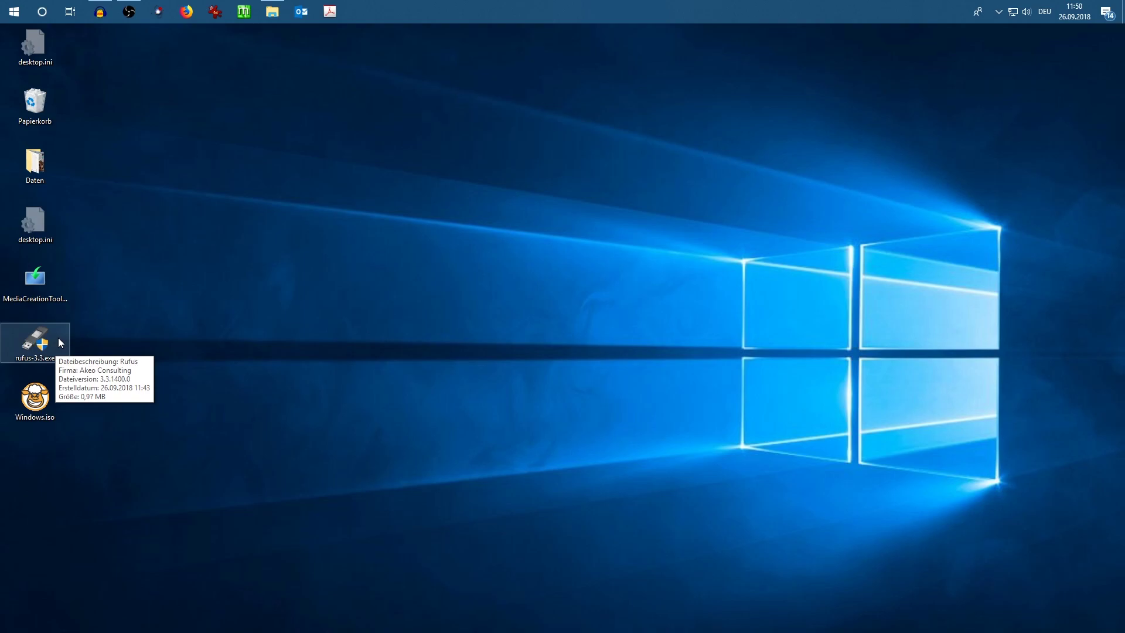
double_click(42, 342)
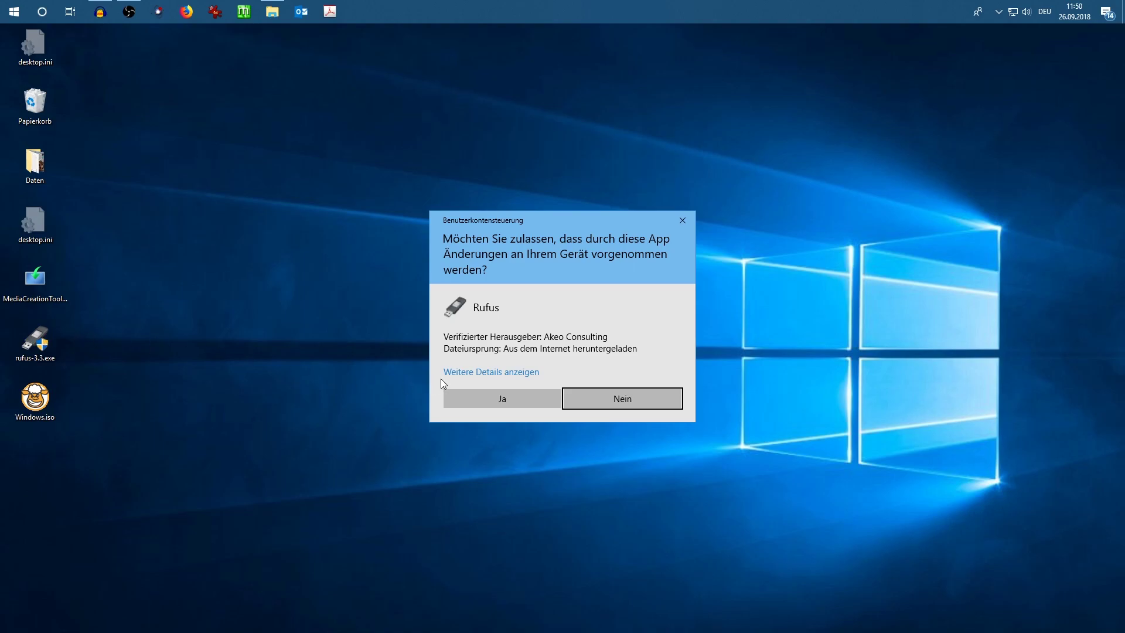
left_click(490, 399)
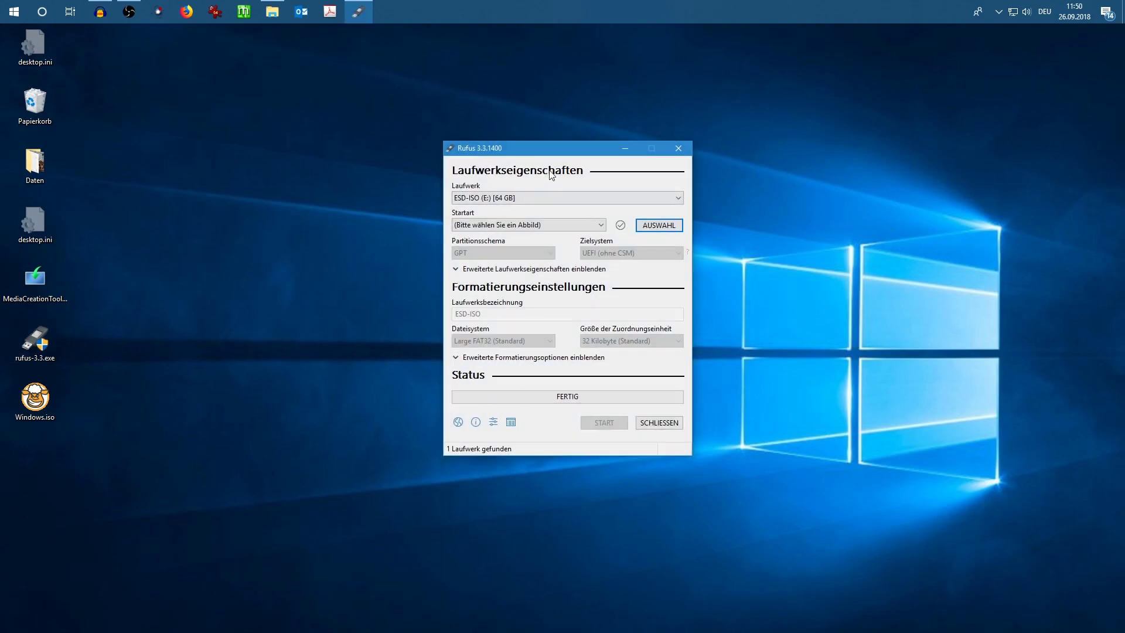
Select ESD-ISO (E:) [64 GB] as the target drive and load Windows.iso from the Desktop as the boot image.
left_click(536, 198)
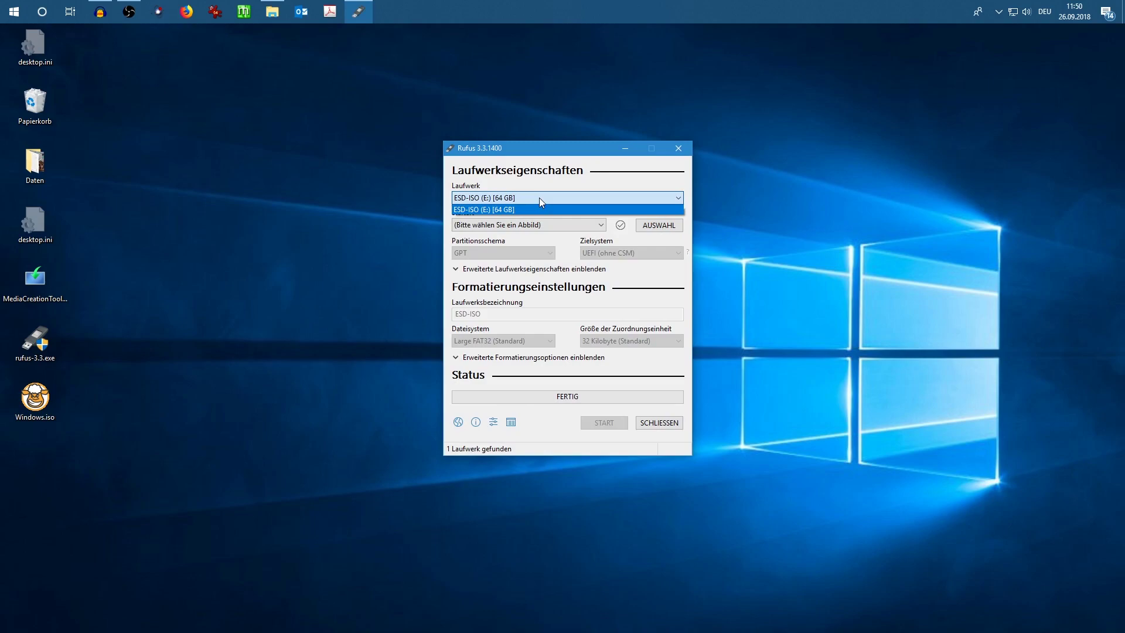
left_click(518, 198)
left_click(495, 198)
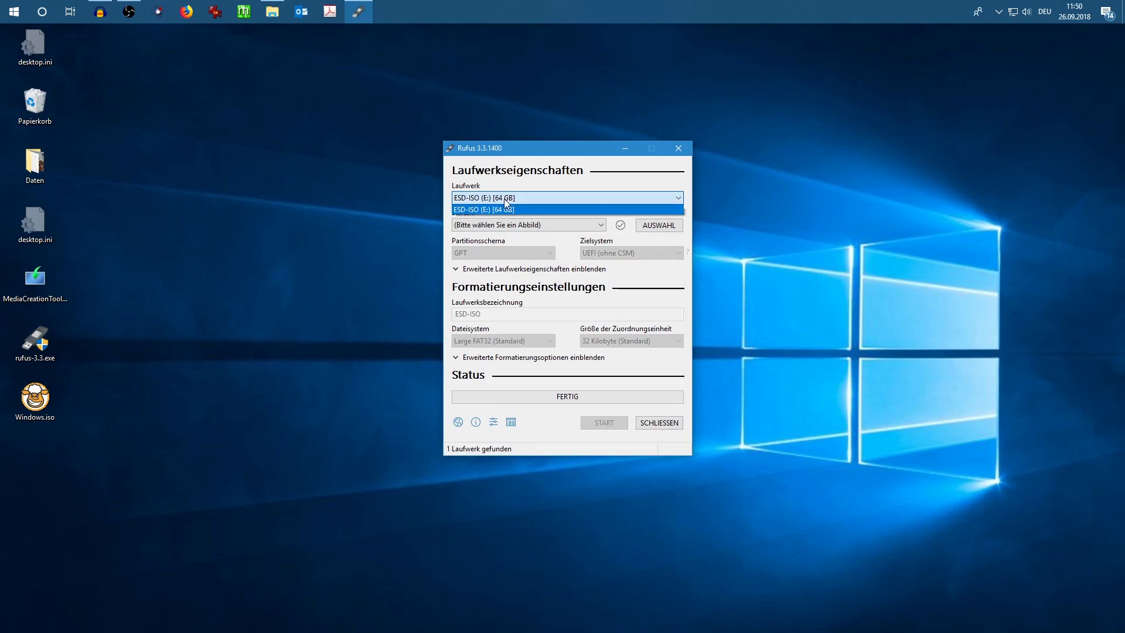
left_click(485, 205)
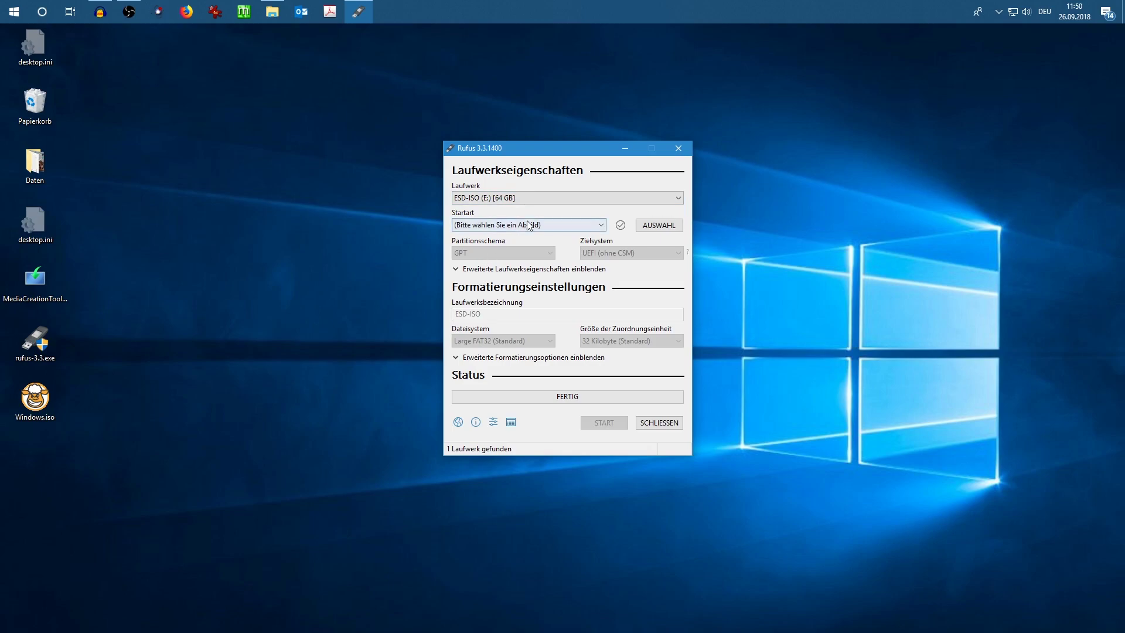
left_click(659, 232)
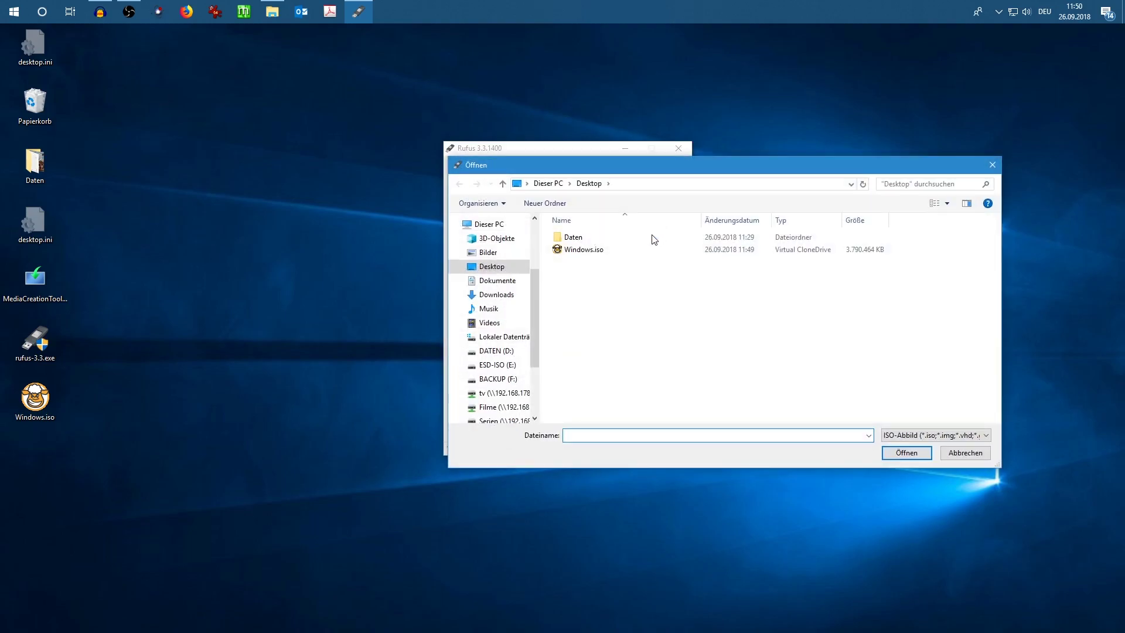
double_click(598, 253)
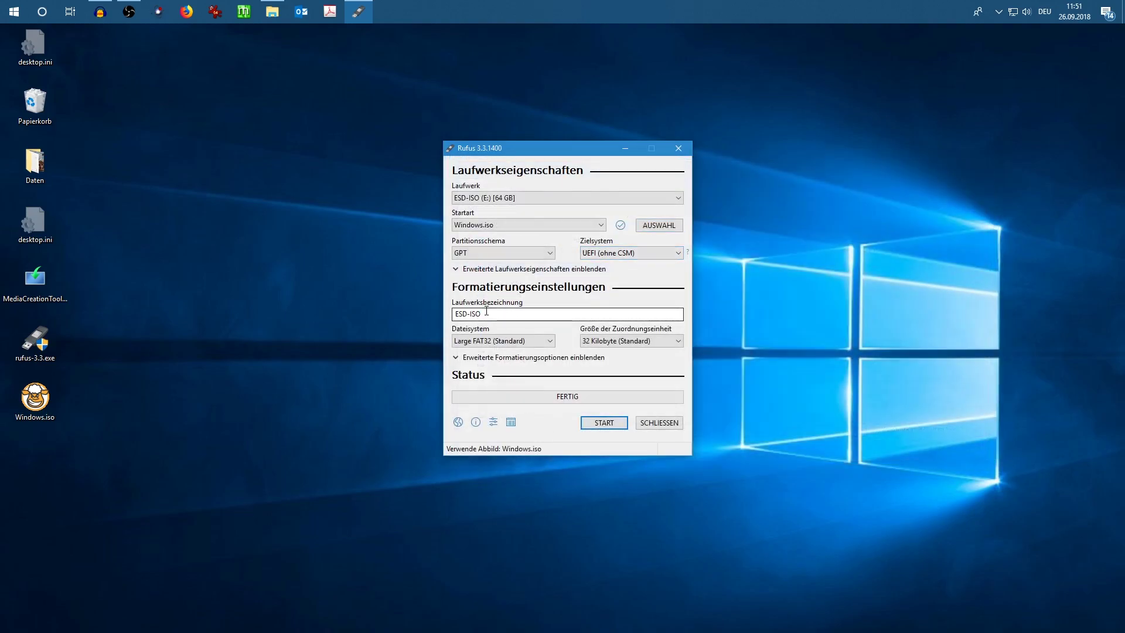
Switch the partition scheme to MBR and check the target system choices offered for it.
left_click(495, 253)
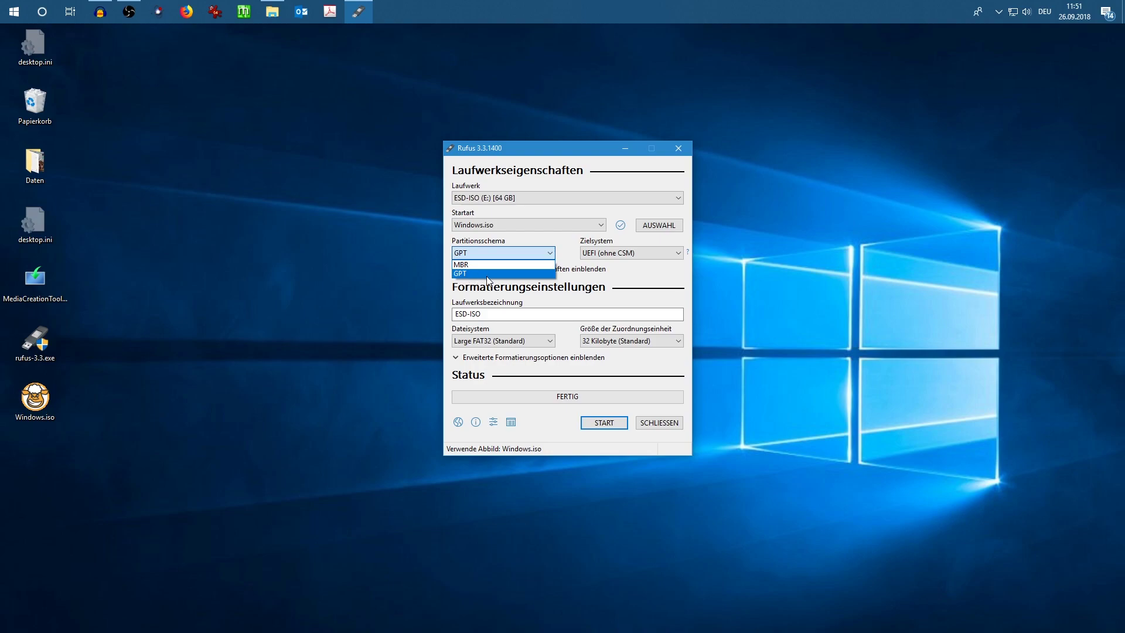
left_click(610, 253)
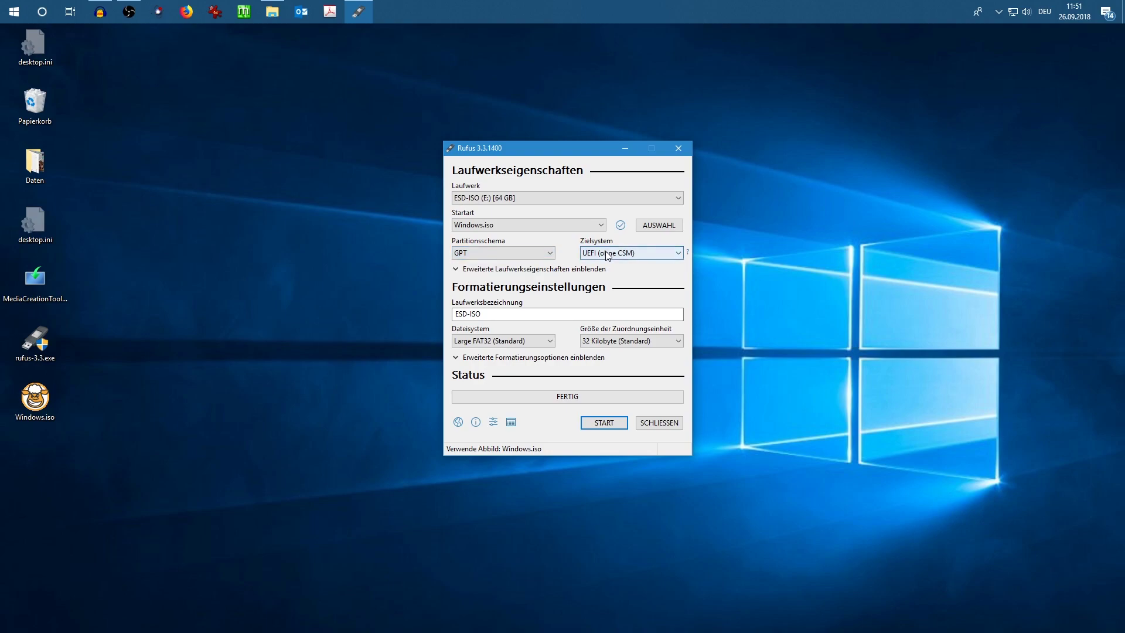
left_click(609, 253)
left_click(482, 256)
left_click(482, 256)
left_click(480, 274)
left_click(599, 256)
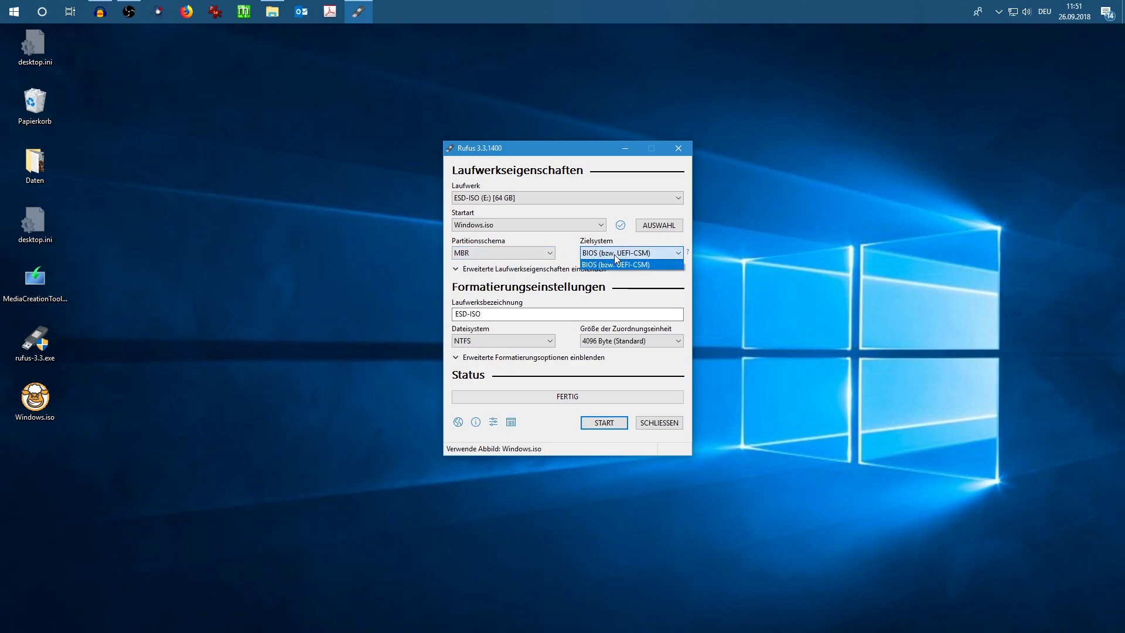
left_click(614, 254)
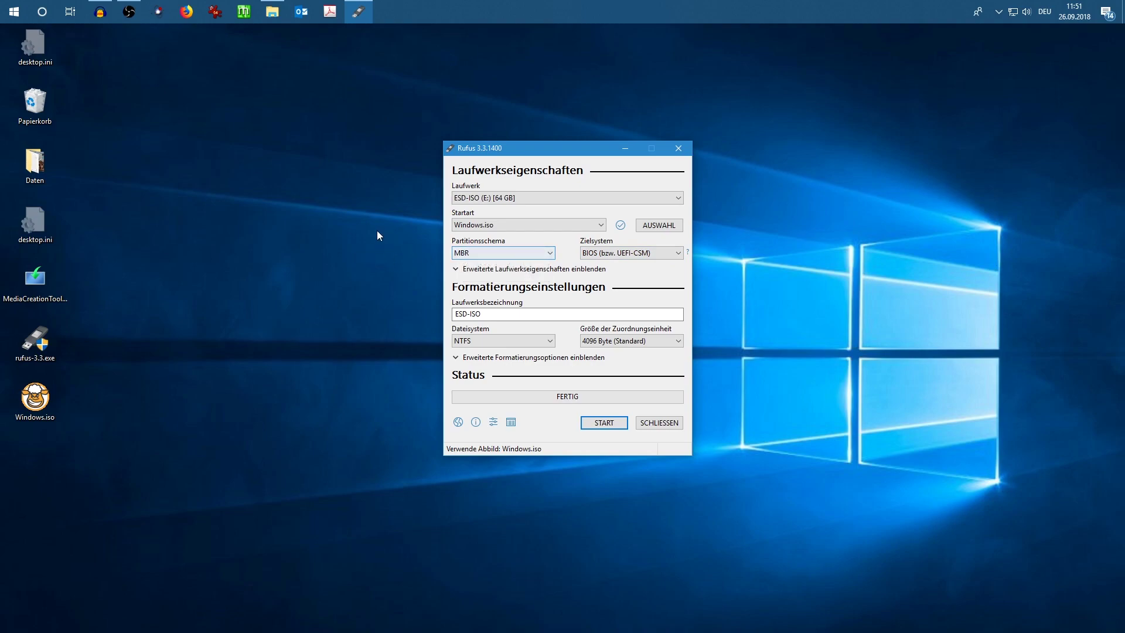
Set the partition scheme to GPT and start writing Windows.iso to the drive, confirming the erasure of its data.
left_click(508, 253)
left_click(504, 271)
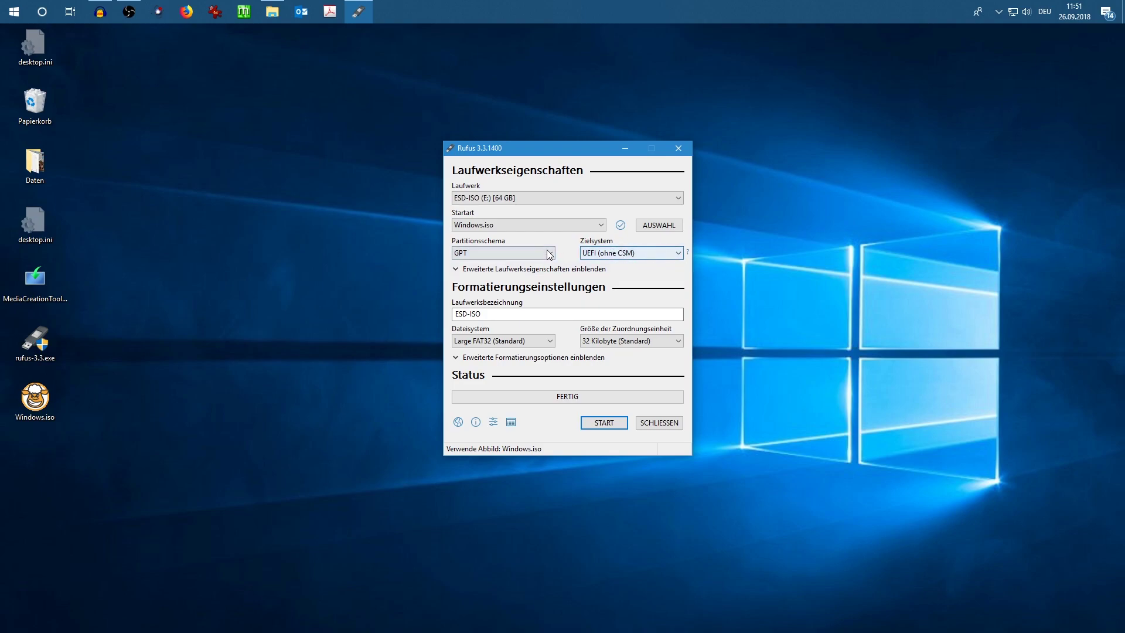
left_click(483, 253)
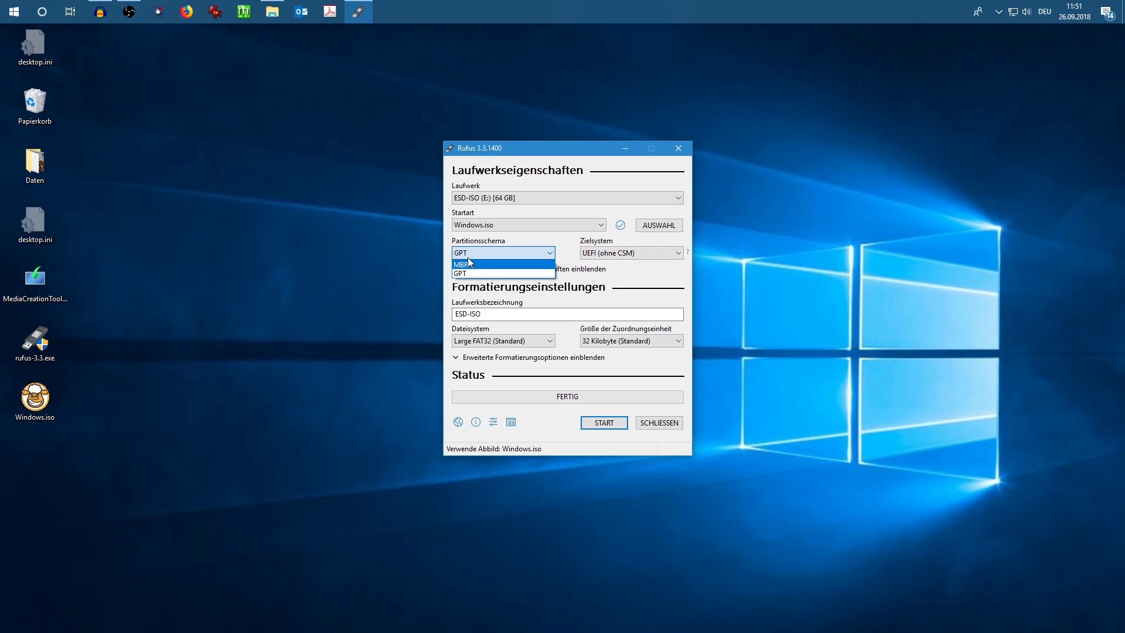
left_click(481, 260)
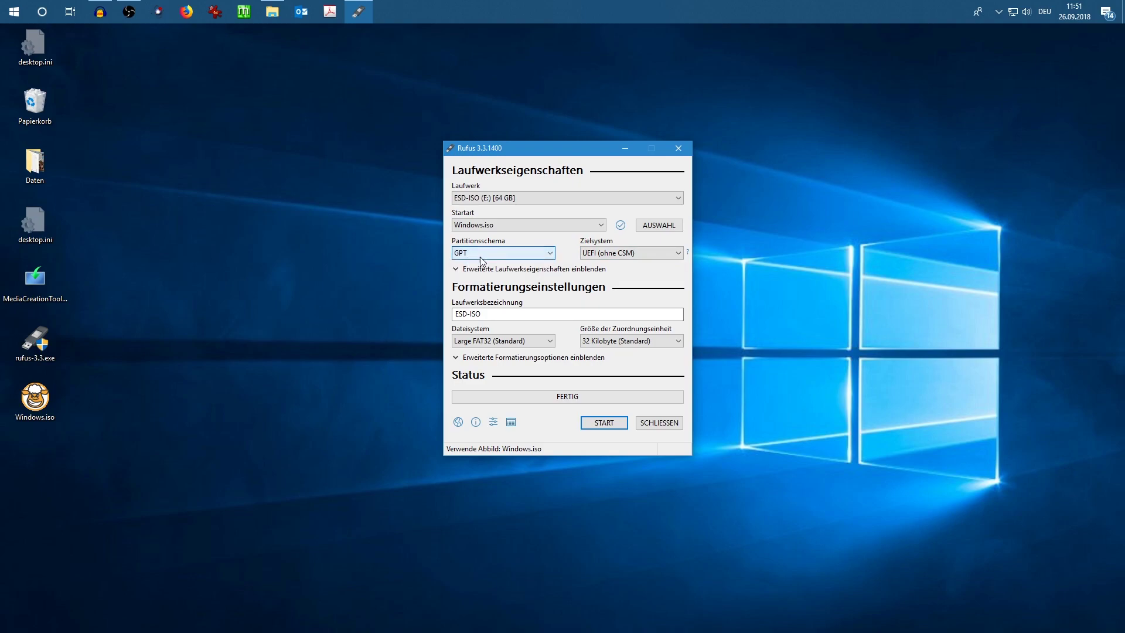
left_click(611, 422)
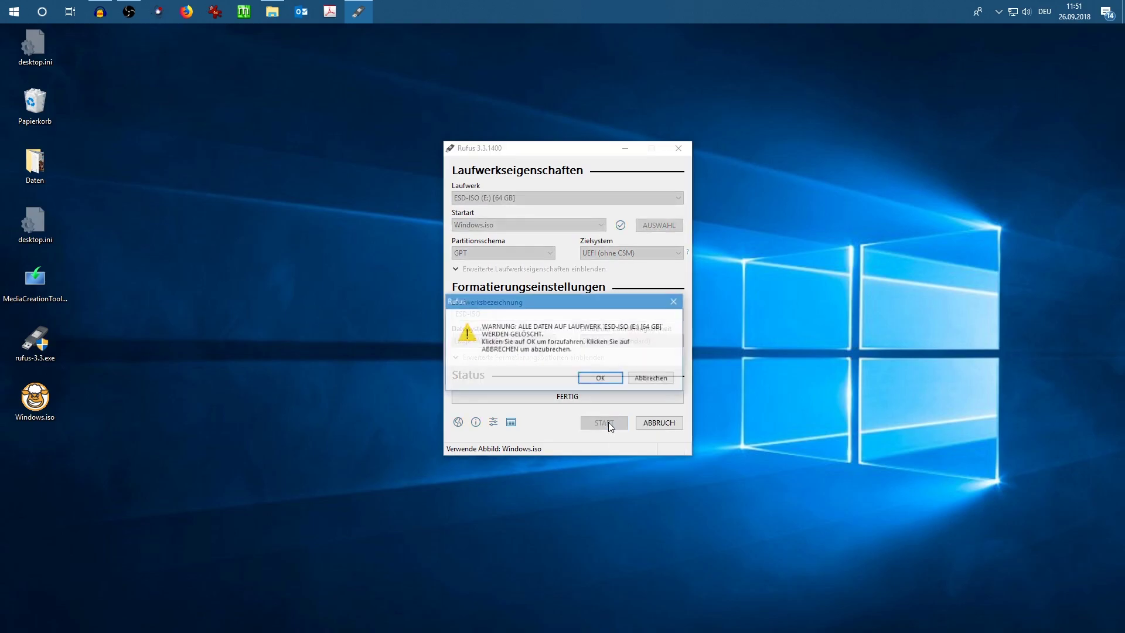
left_click(594, 379)
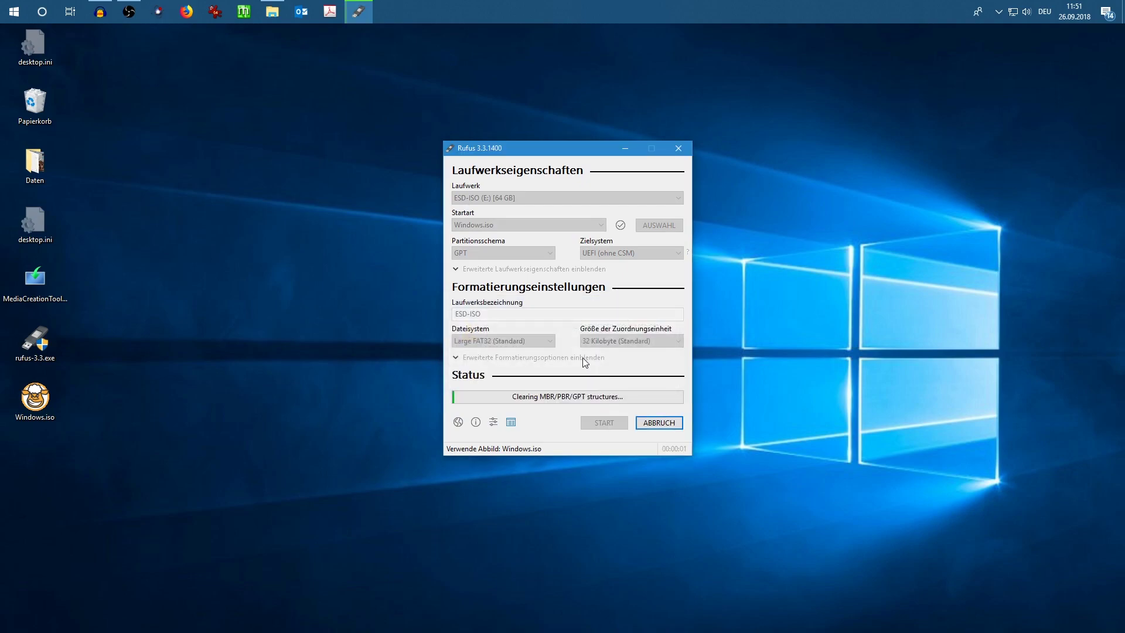